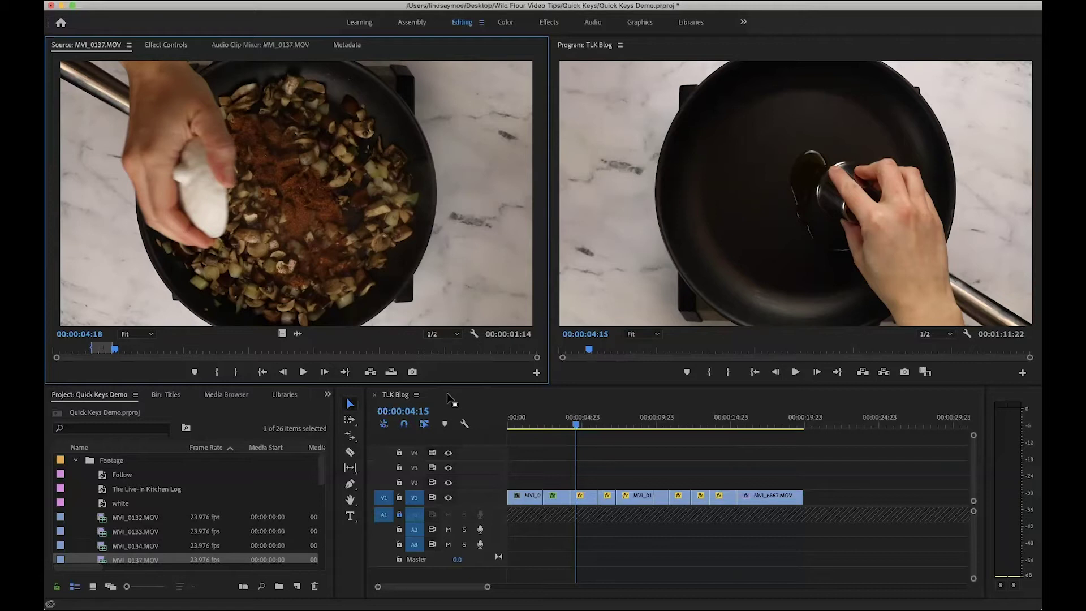
Scrub the sequence and use Track Select Forward to push MVI_6867.MOV far right on V1
left_click(580, 424)
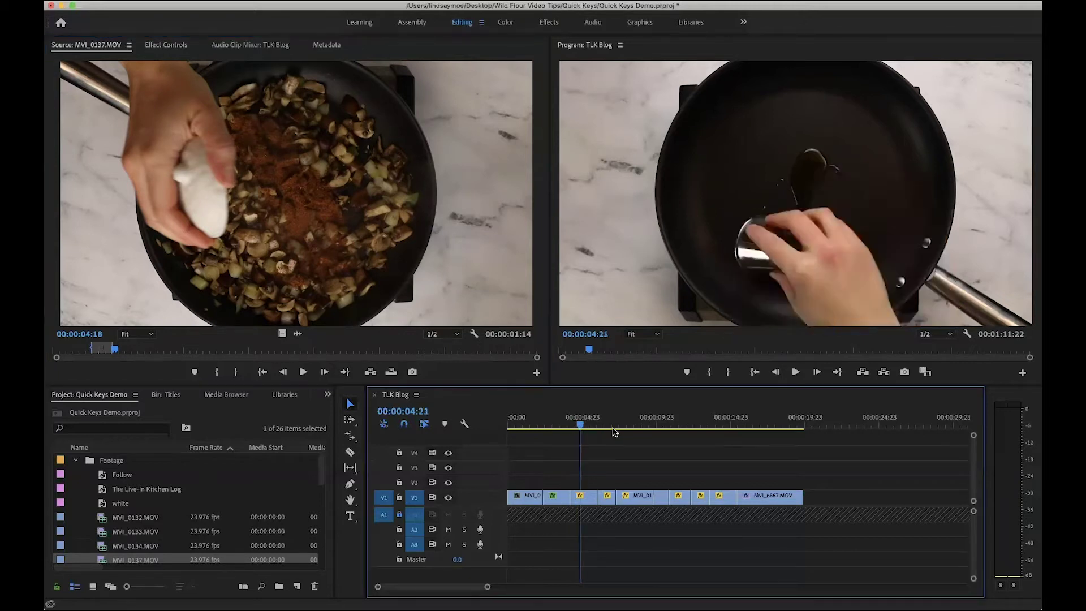
left_click_drag(614, 431, 751, 434)
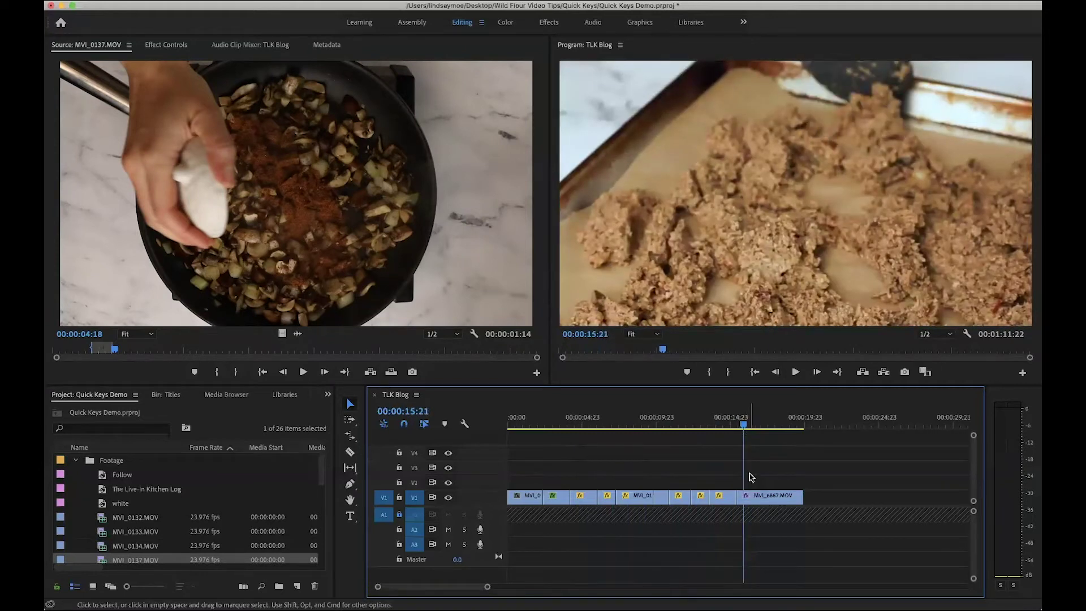
key("a")
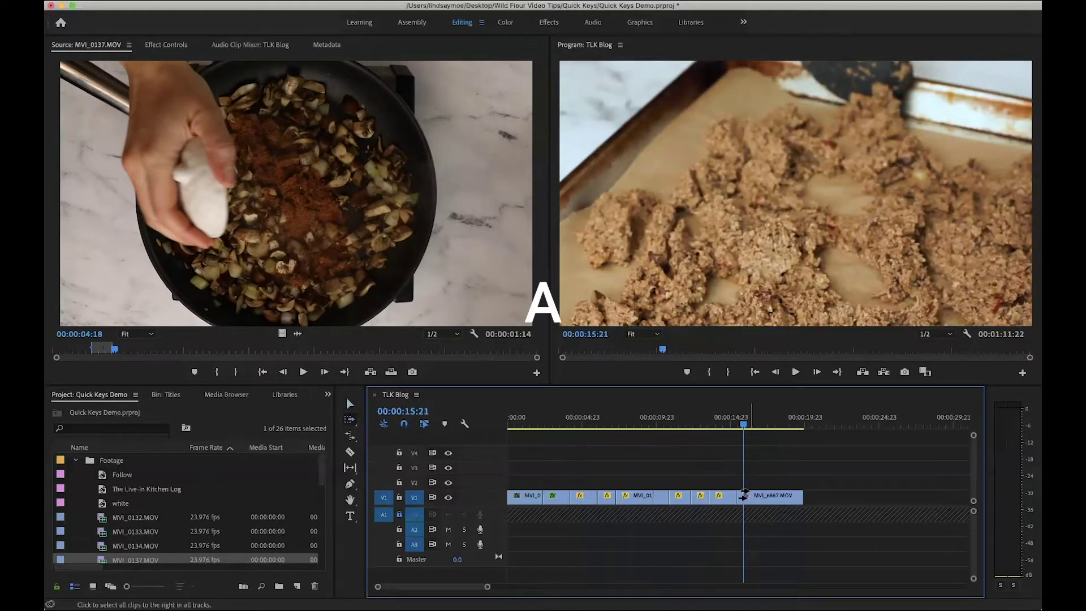
left_click_drag(743, 496, 914, 498)
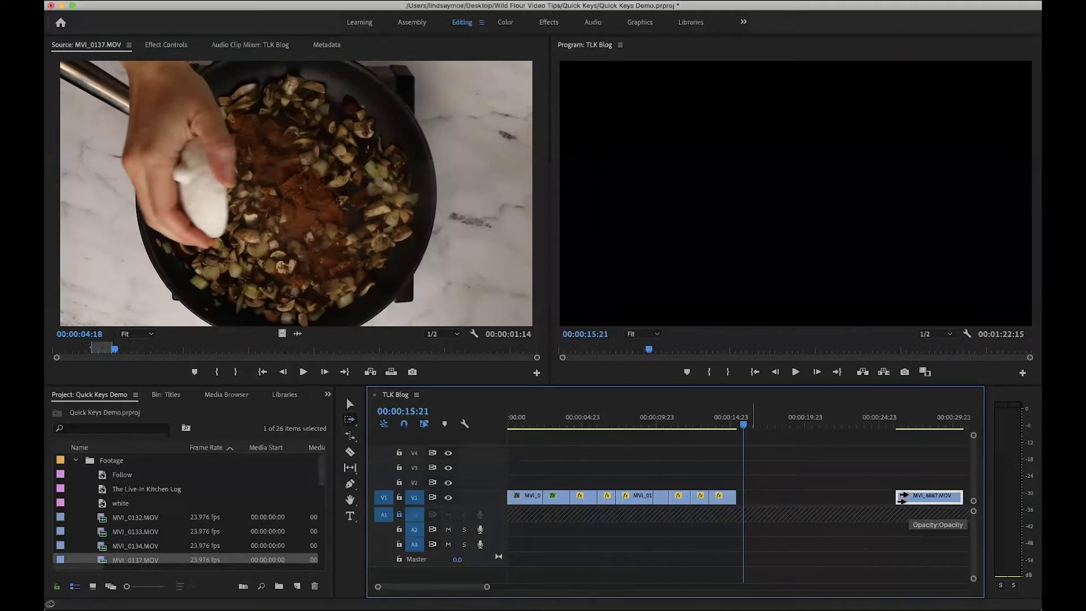
scroll(908, 498, "down", 3)
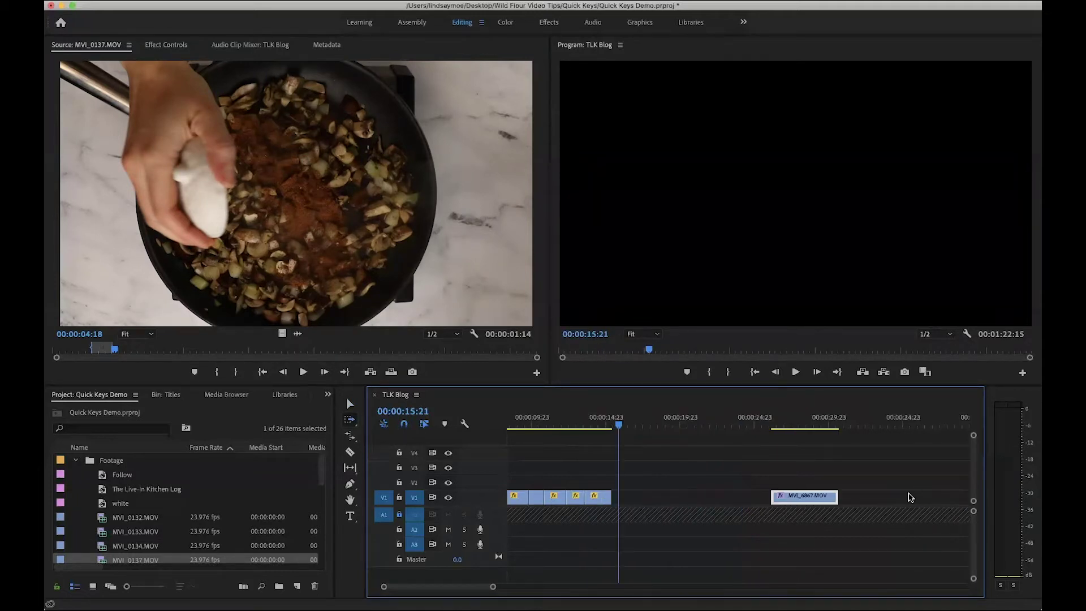
scroll(910, 497, "up", 2)
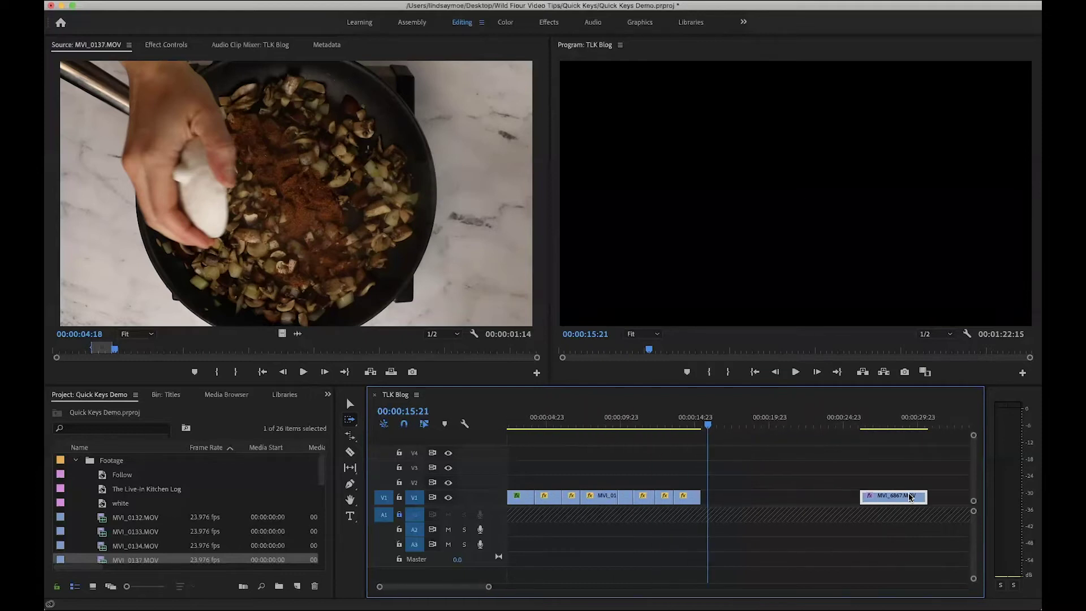
key("v")
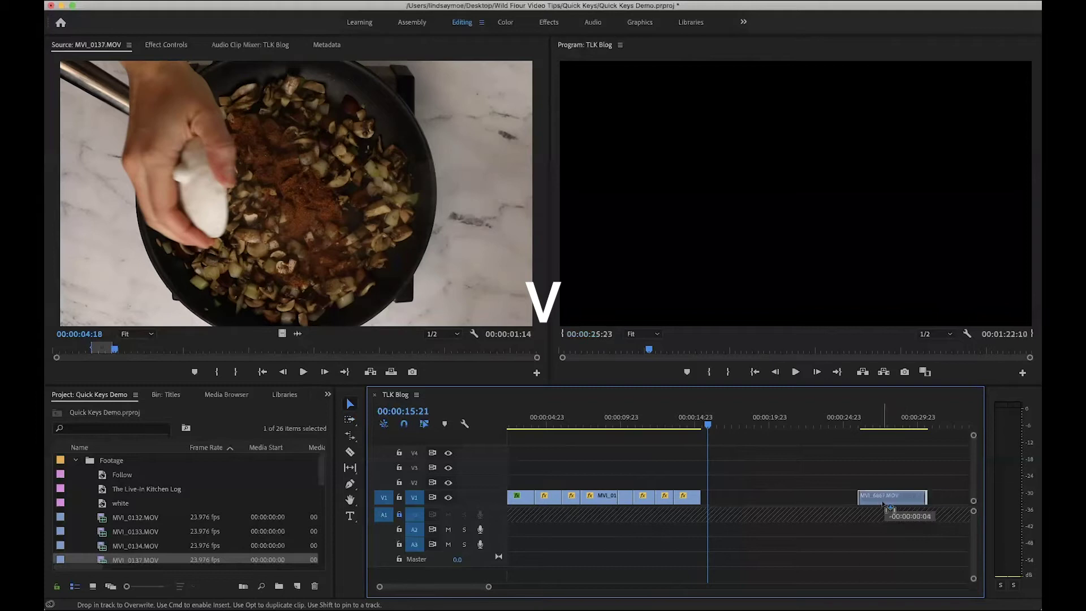
Zoom out and push the later V1 clips further right along the timeline
key("minus")
key("minus")
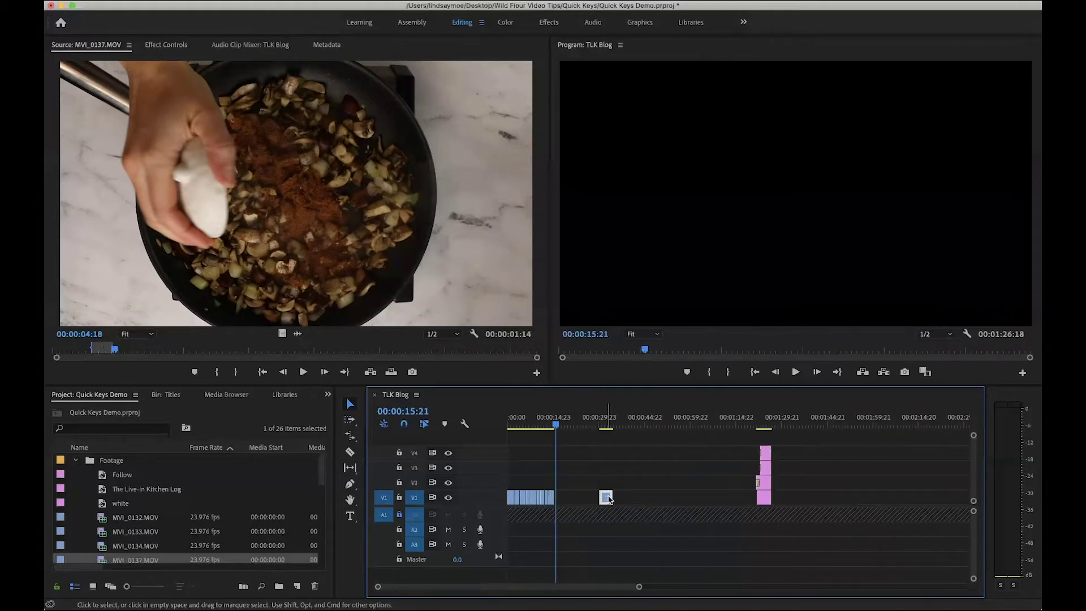
mouse_move(608, 497)
left_mouse_down()
mouse_move(636, 499)
mouse_move(594, 500)
mouse_move(647, 500)
mouse_move(617, 500)
left_mouse_up()
key("a")
key("v")
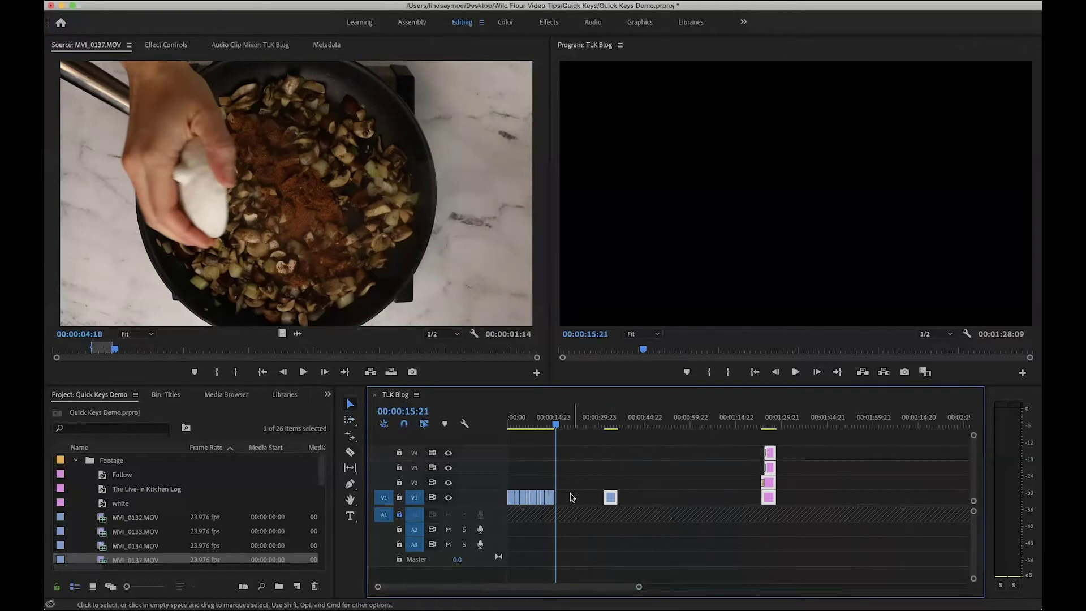
Insert source clip MVI_0137.MOV after MVI_0134.MOV on V1, leaving a short gap before it
key("=")
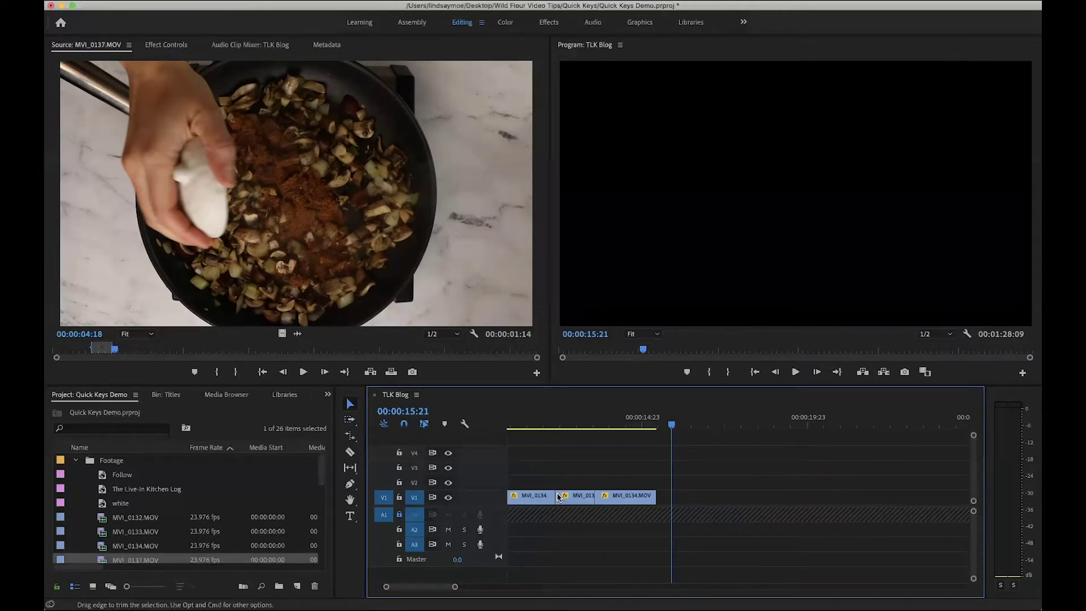
key("Up")
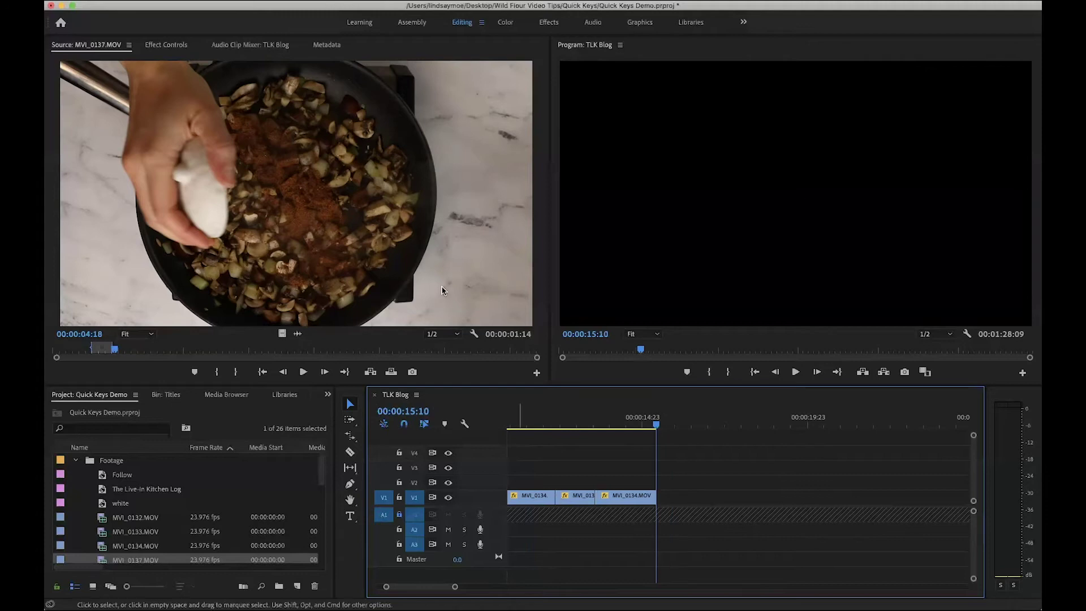
left_click(402, 252)
key("period")
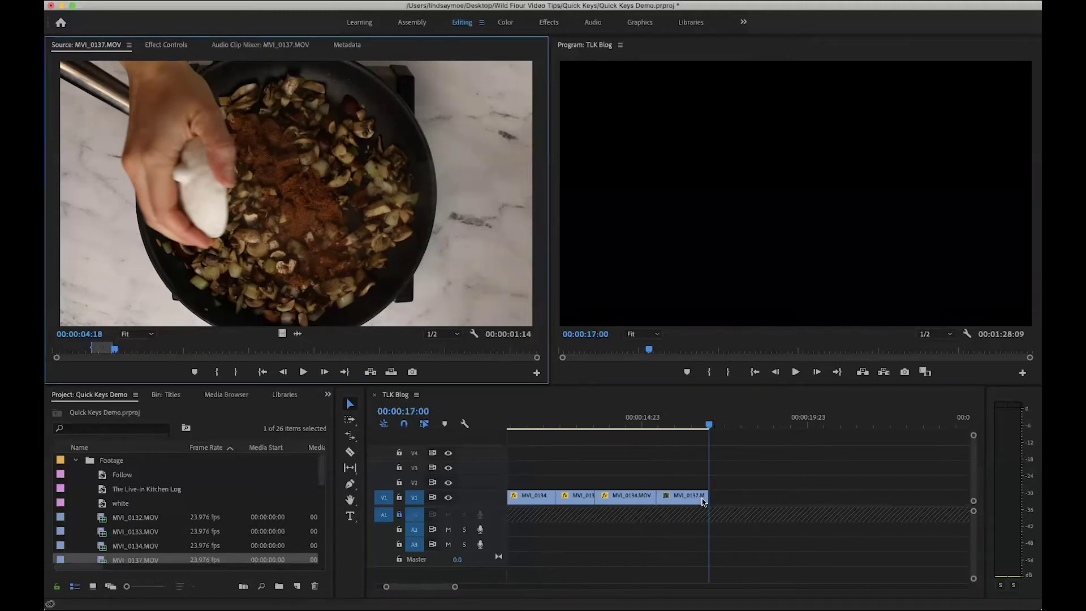
left_click_drag(684, 501, 707, 500)
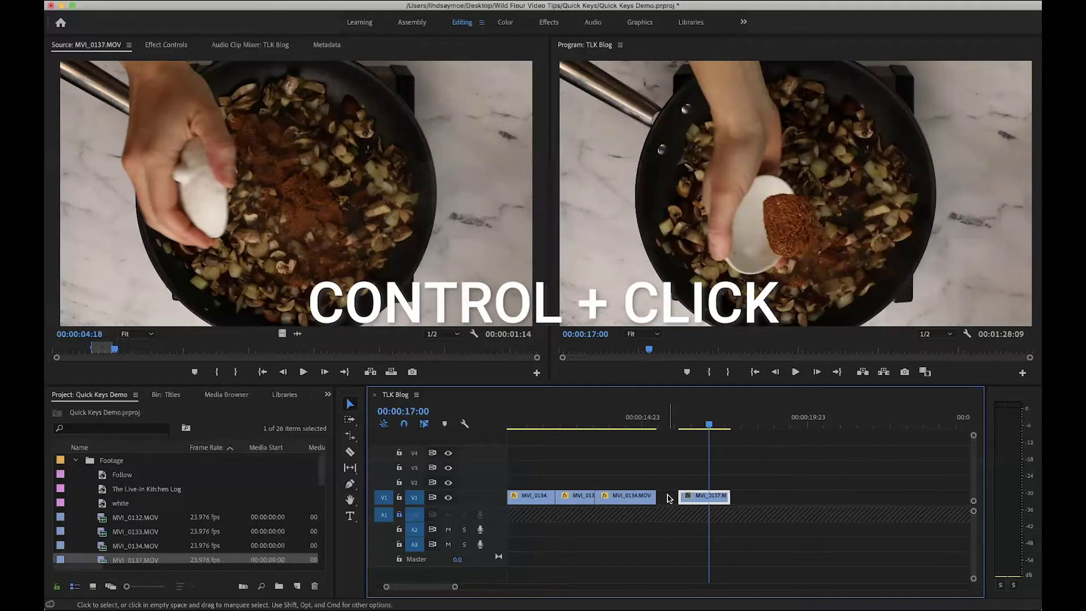
Ripple delete the gap before MVI_0137 and the short MVI_0134.MOV clip at 12:09
left_click(667, 497, "ctrl")
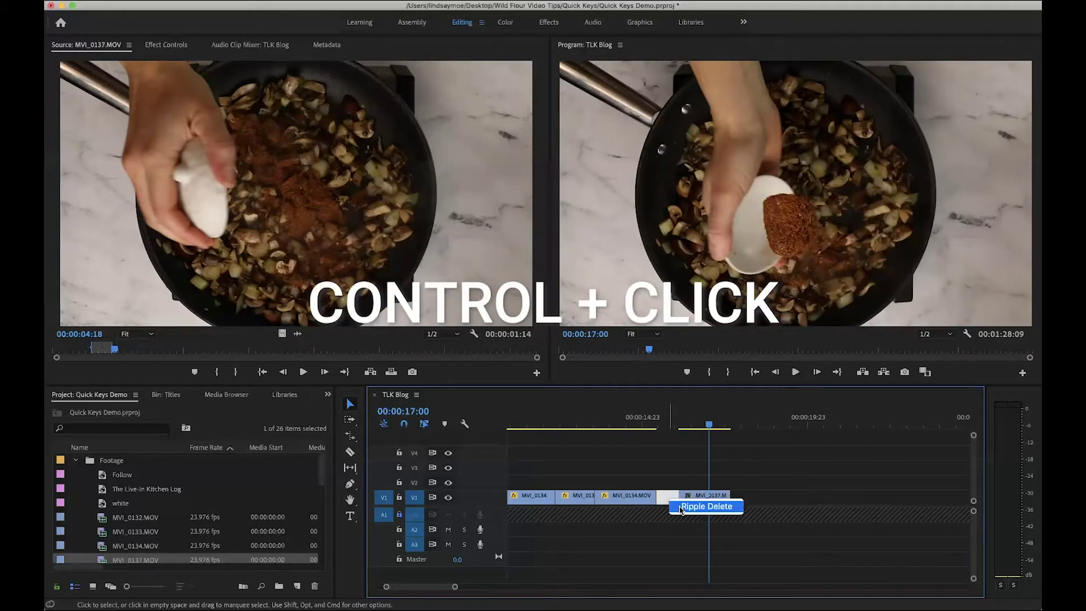
left_click(682, 510)
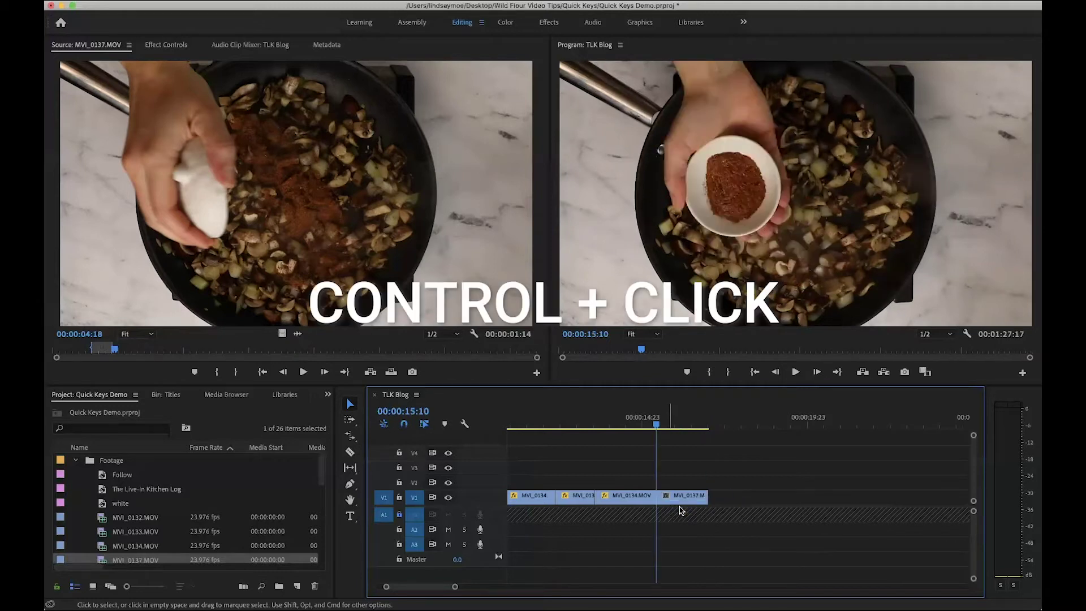
right_click(573, 502)
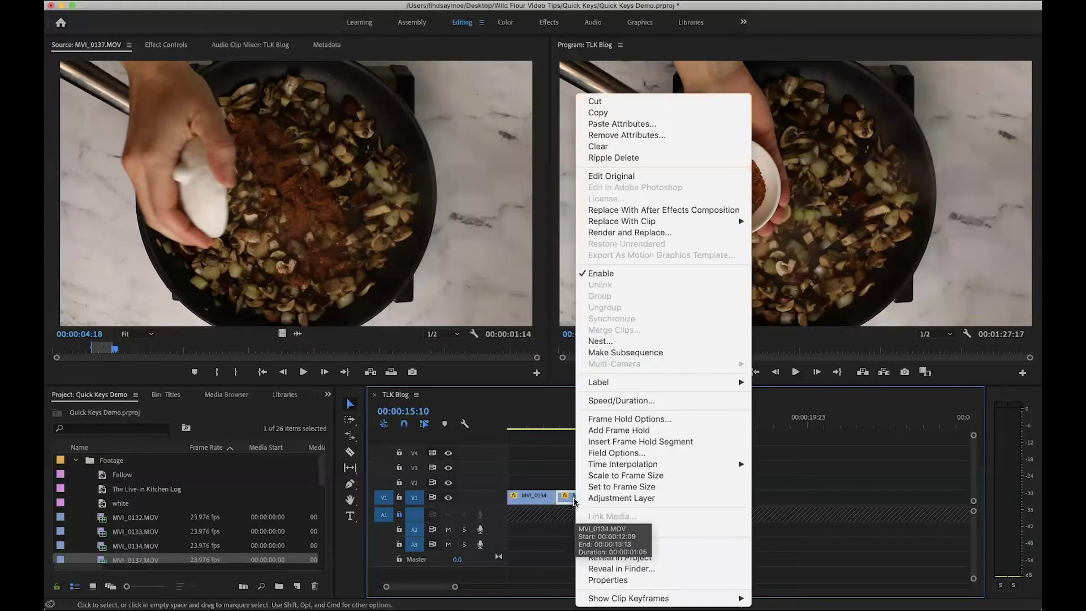
left_click(656, 162)
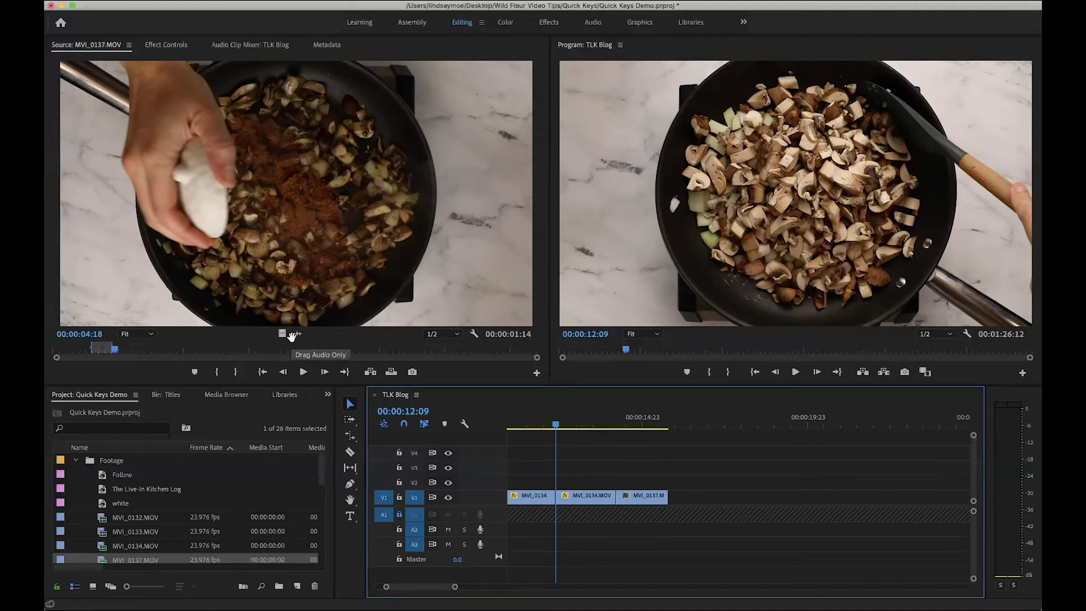
Place MVI_0137.MOV video and audio after the V1 clips and near 00:00:19, moving its audio onto A1
left_click_drag(281, 334, 694, 504)
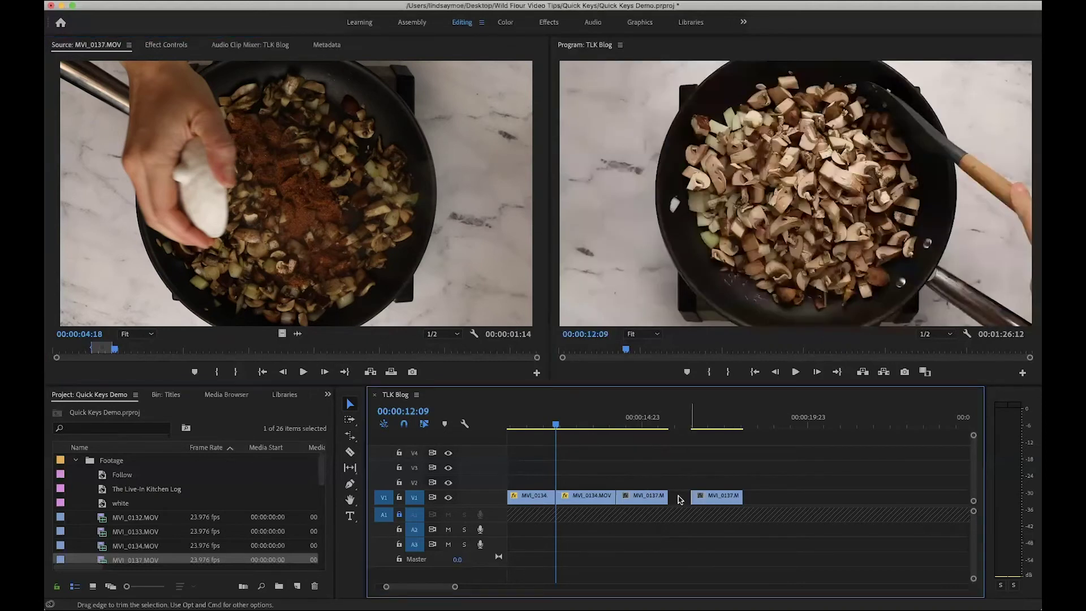
left_click_drag(299, 334, 693, 532)
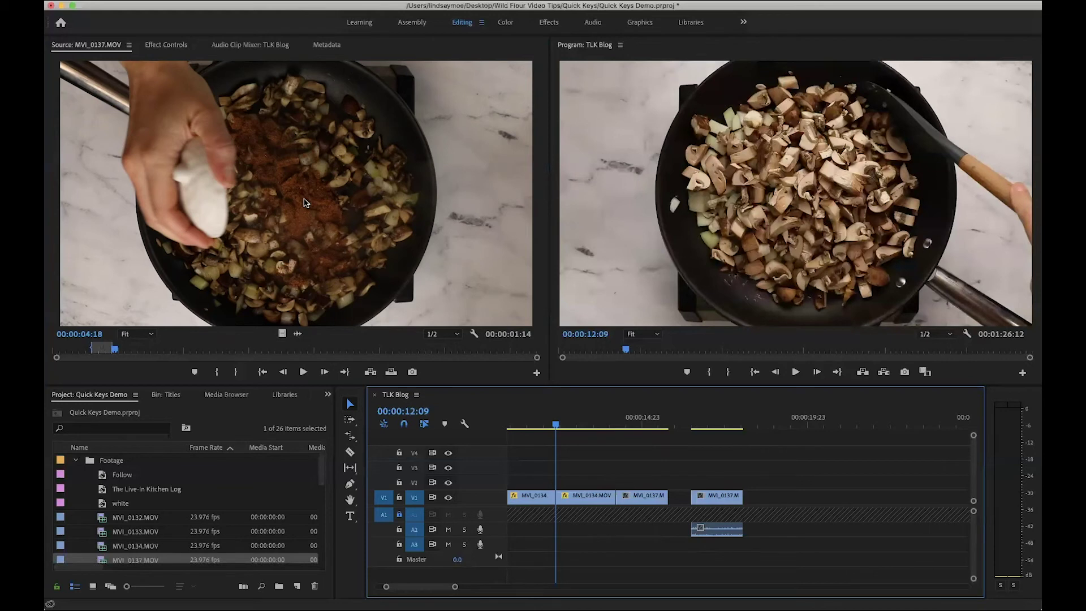
left_click_drag(304, 201, 782, 497)
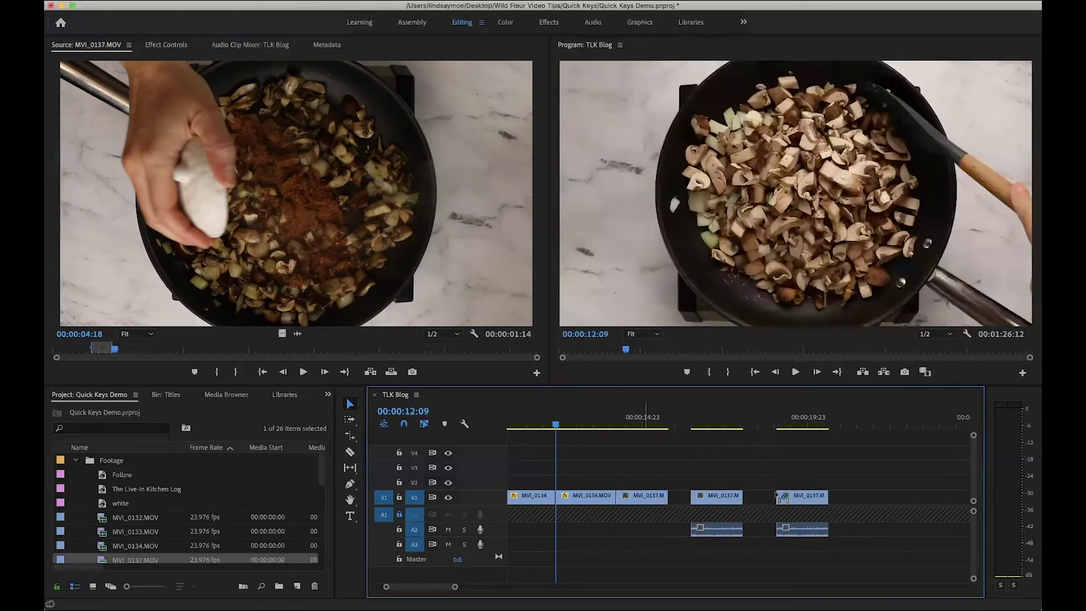
left_click(398, 514)
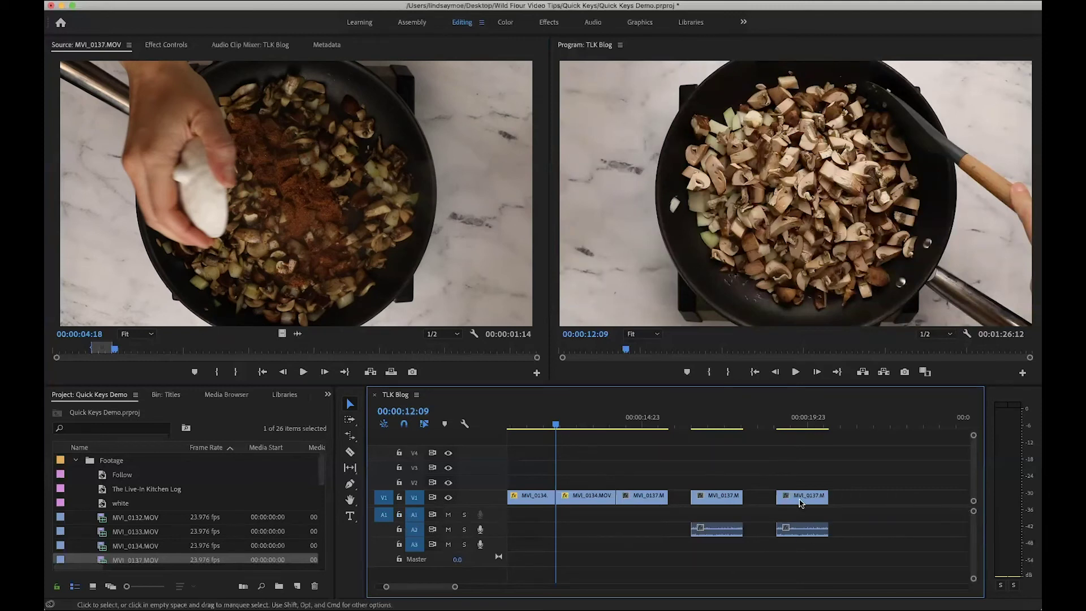
left_click_drag(802, 531, 714, 513)
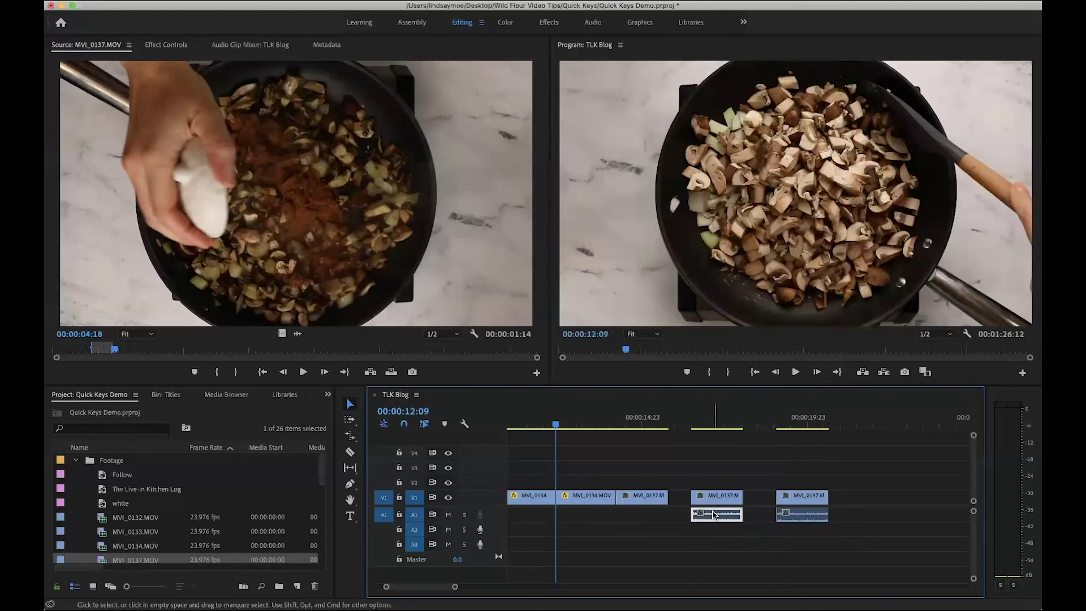
Insert a third MVI_0137.MOV clip at 00:00:21:16
key("minus")
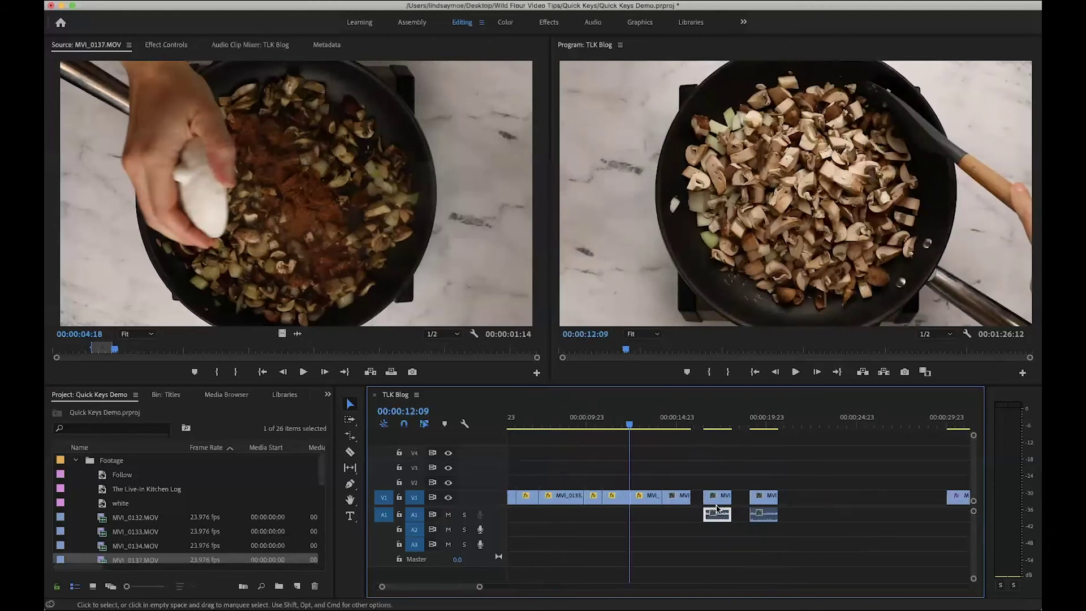
left_click(797, 423)
left_click(230, 293)
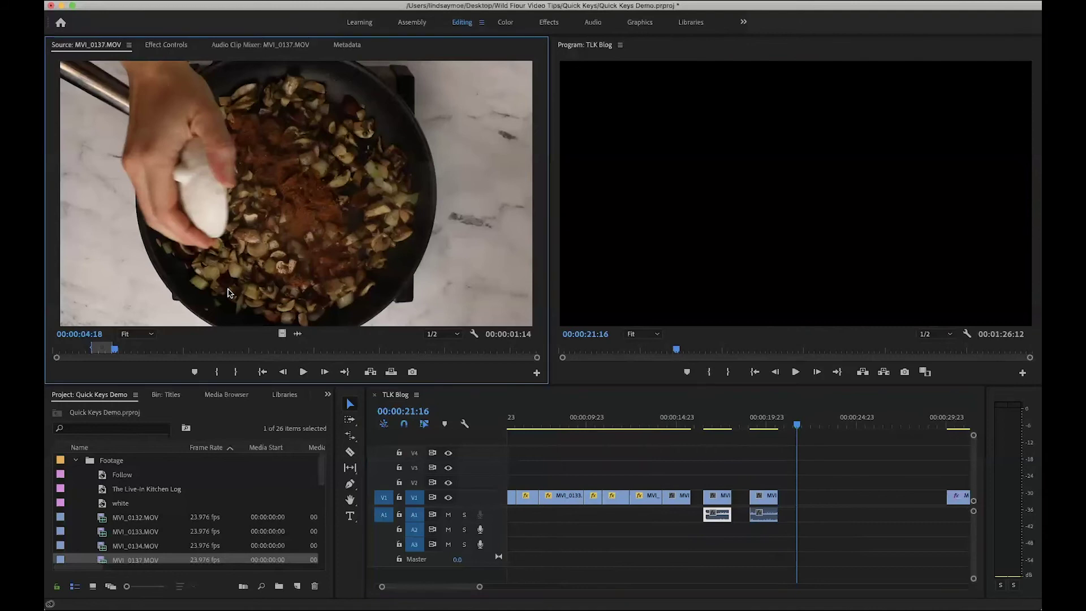
key("period")
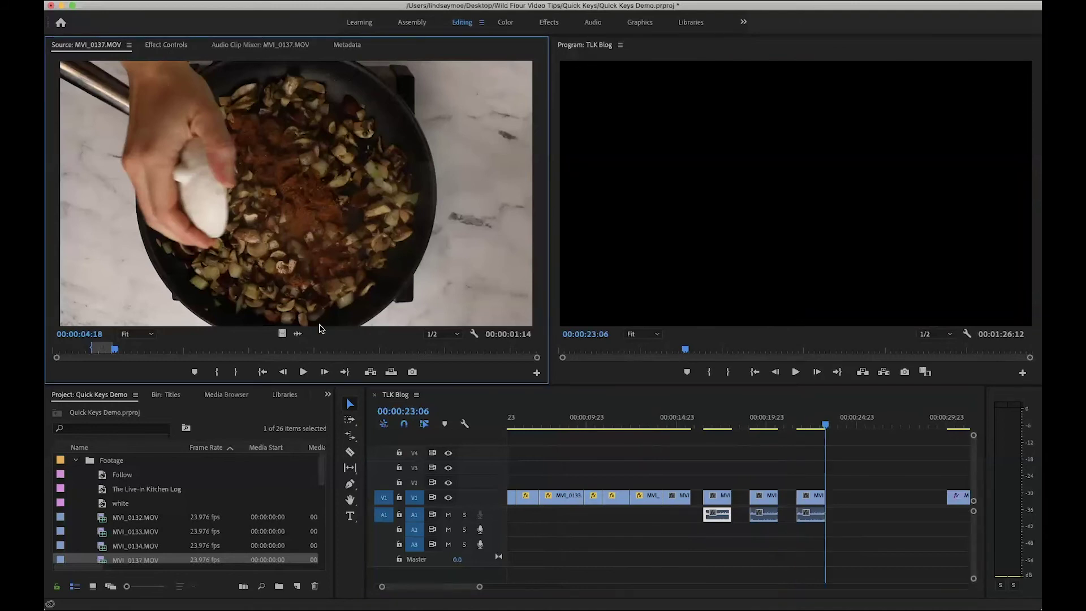
Ripple delete the V1/A1 gap and select the later clips to shift left
left_click(697, 502)
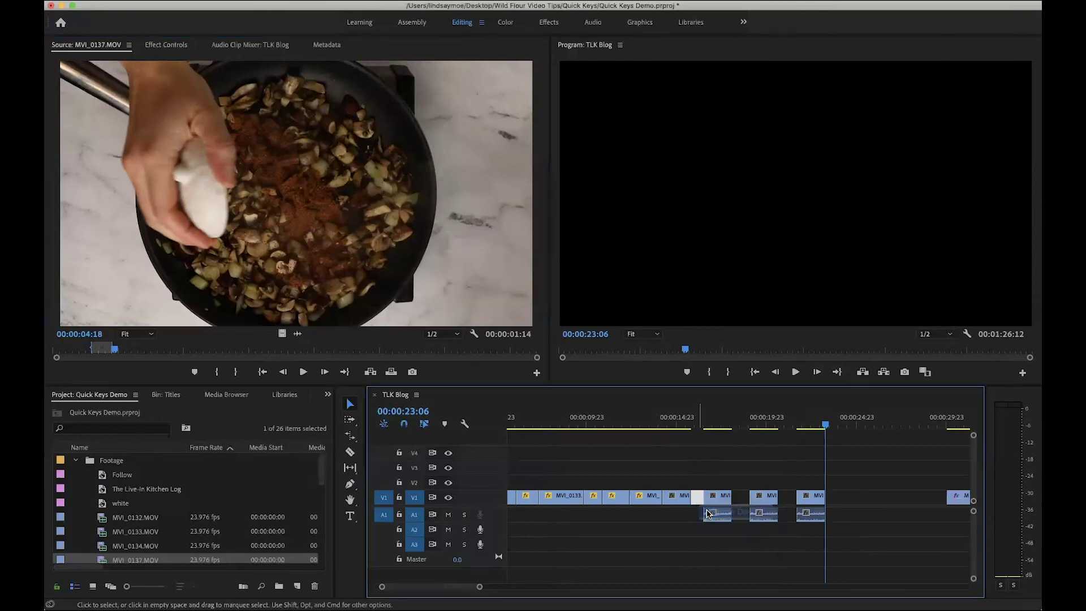
key("Delete")
key("a")
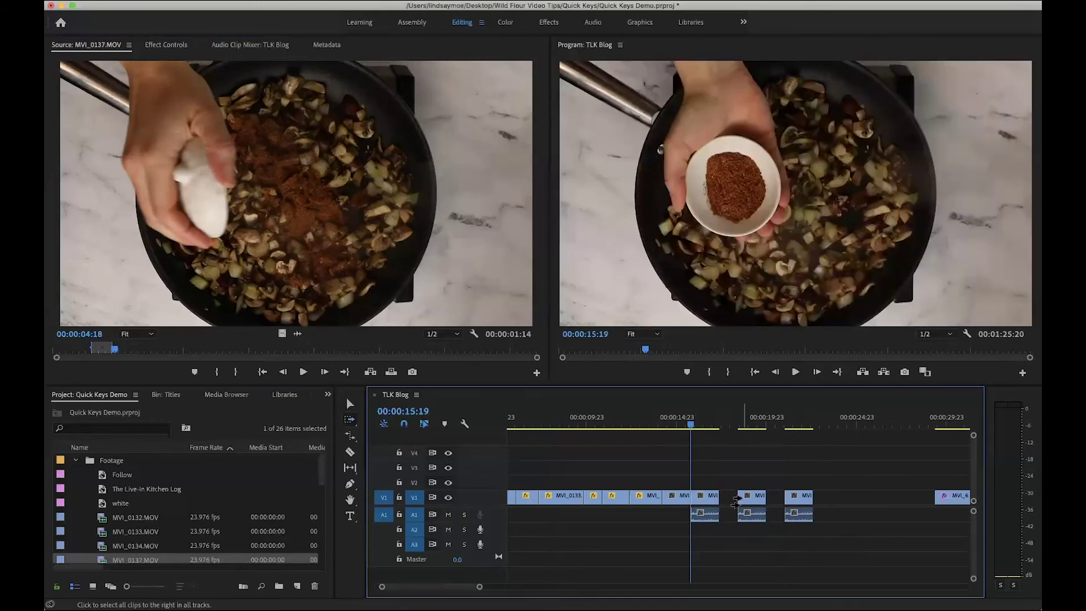